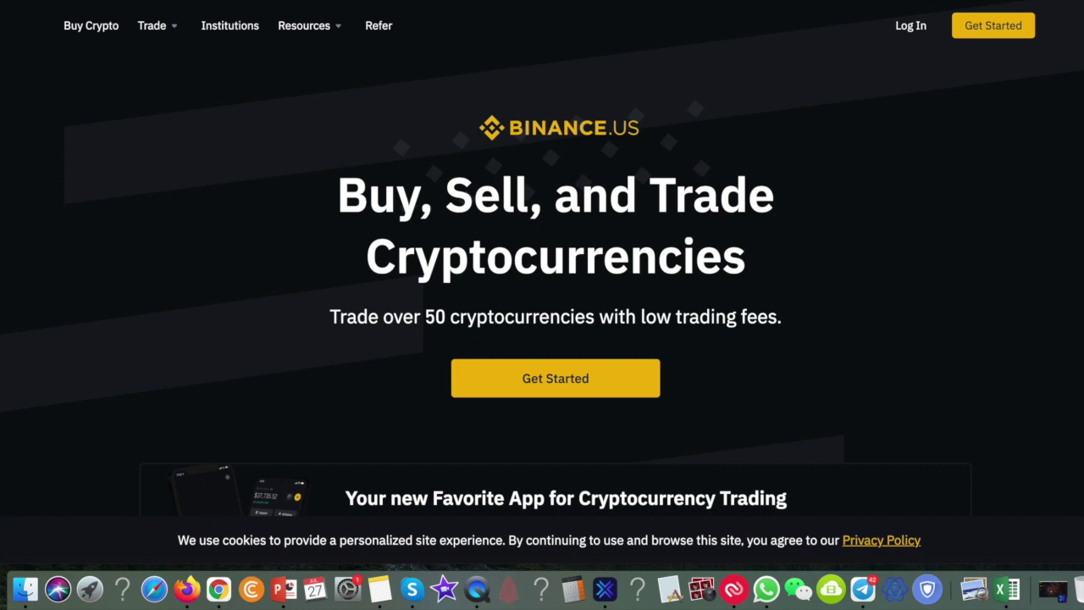
# - Reveal the Binance.US Trade dropdown with Markets, Basic, Advanced and OTC
pyautogui.moveTo(177, 31)
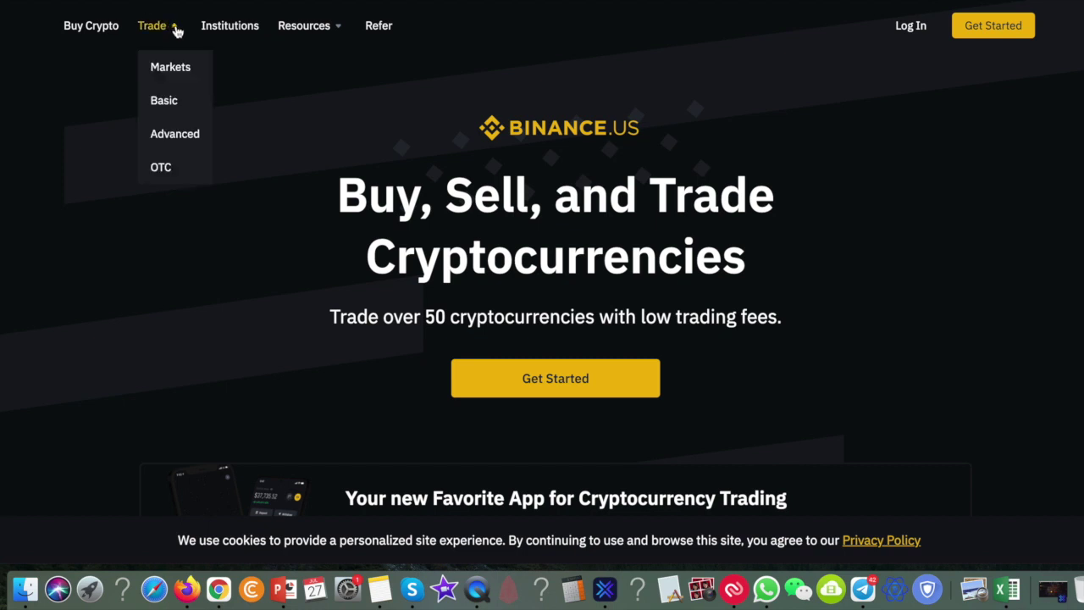
# - Open Binance.US Markets and browse the USD pairs table, returning to BTC/USD at 37,423.02
pyautogui.click(168, 73)
pyautogui.scroll(-5, 314, 367)
pyautogui.scroll(-6, 311, 377)
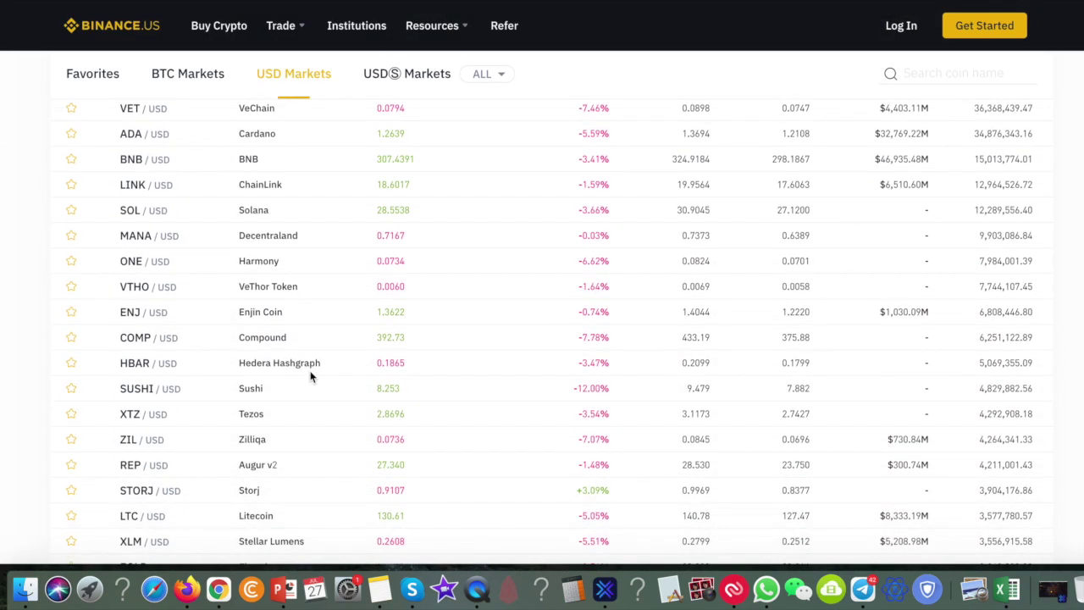
pyautogui.scroll(-3, 311, 376)
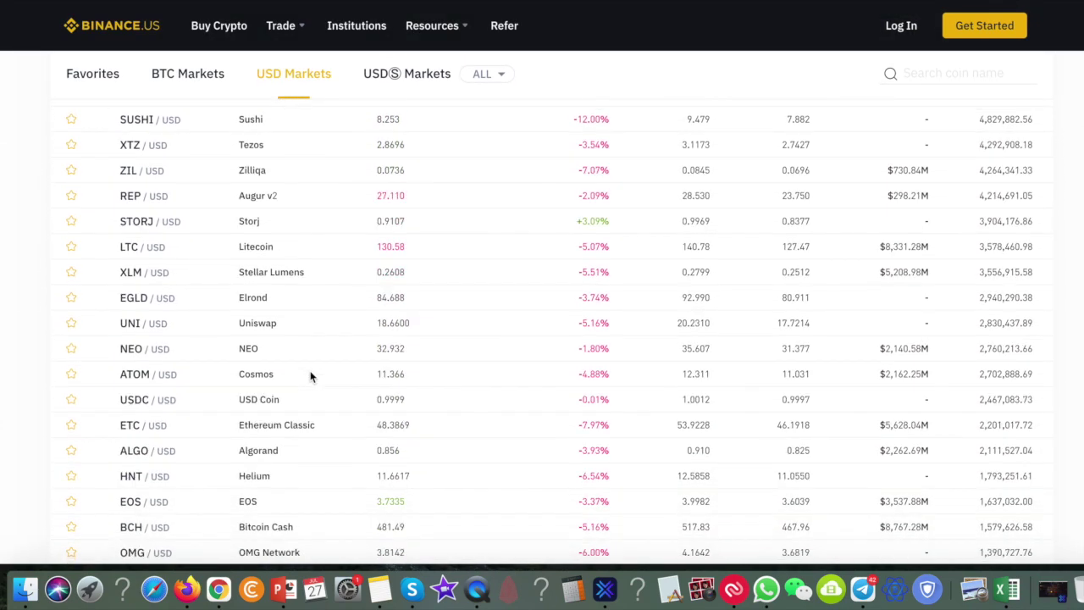
pyautogui.scroll(8, 311, 377)
pyautogui.scroll(6, 310, 377)
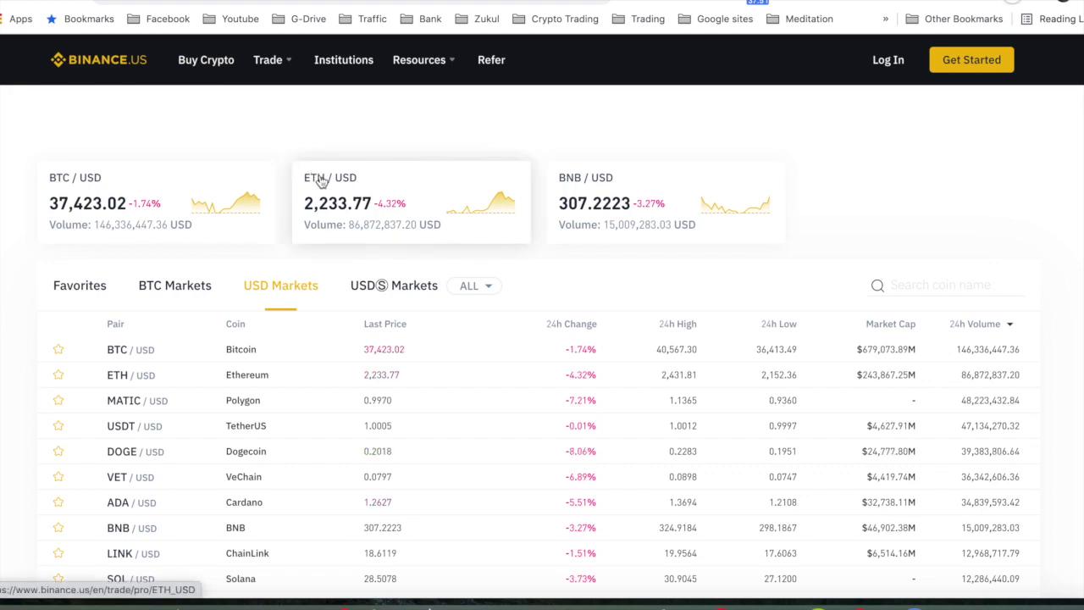
# - Open Exodus and check the Bitcoin wallet's 0.004237 BTC (£115.06) balance and receive address
pyautogui.click(584, 598)
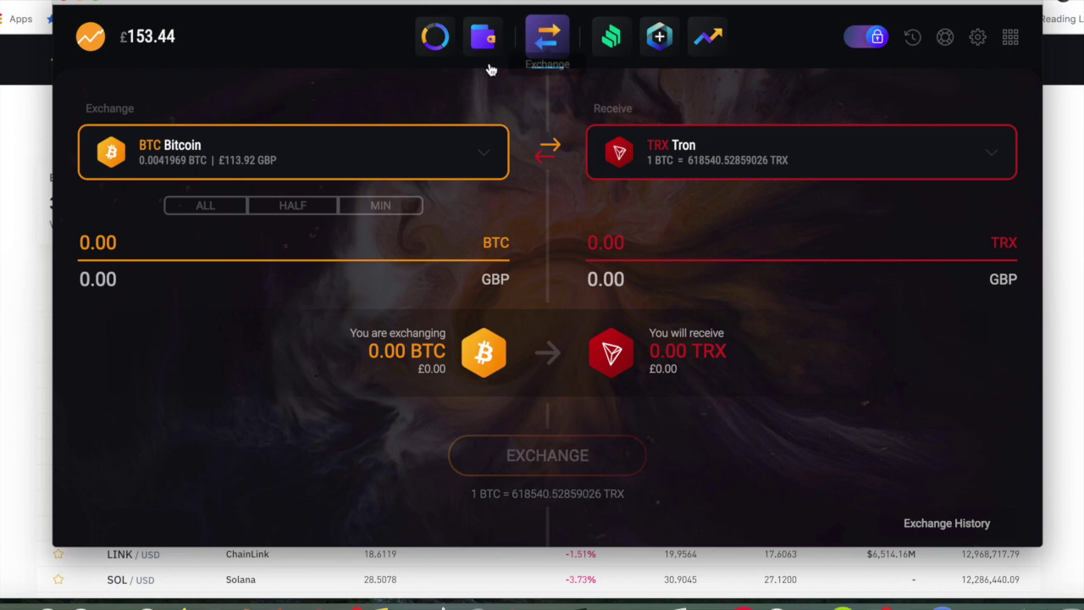
pyautogui.click(483, 38)
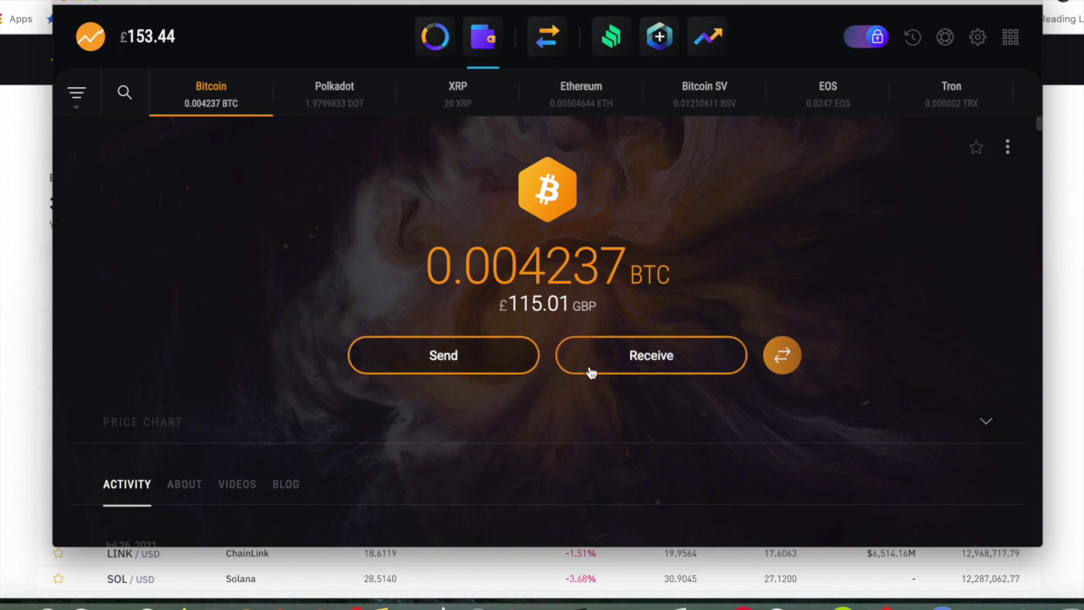
pyautogui.click(642, 358)
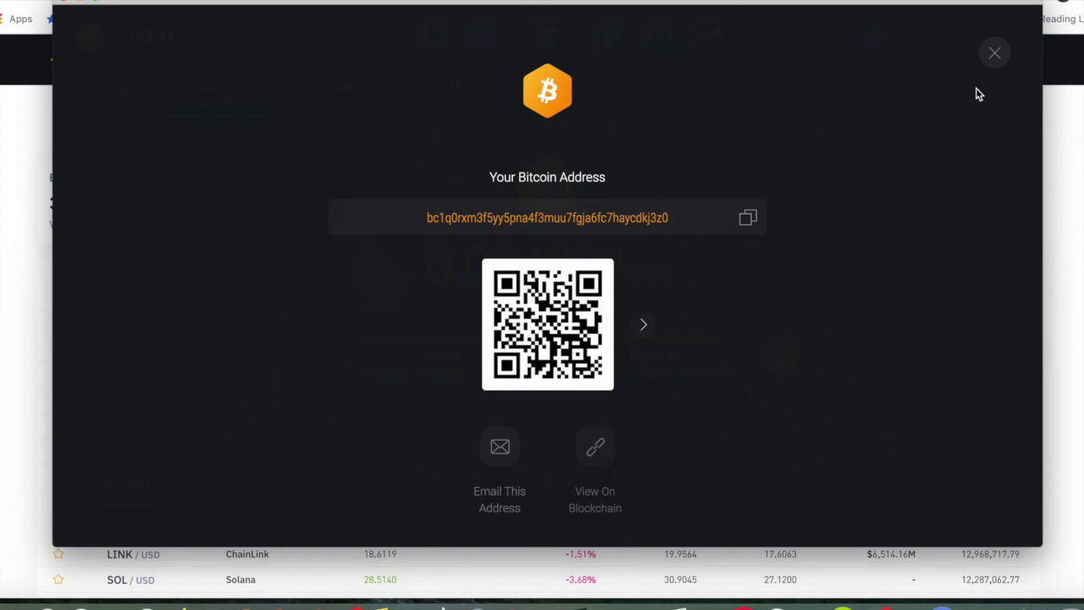
pyautogui.click(992, 60)
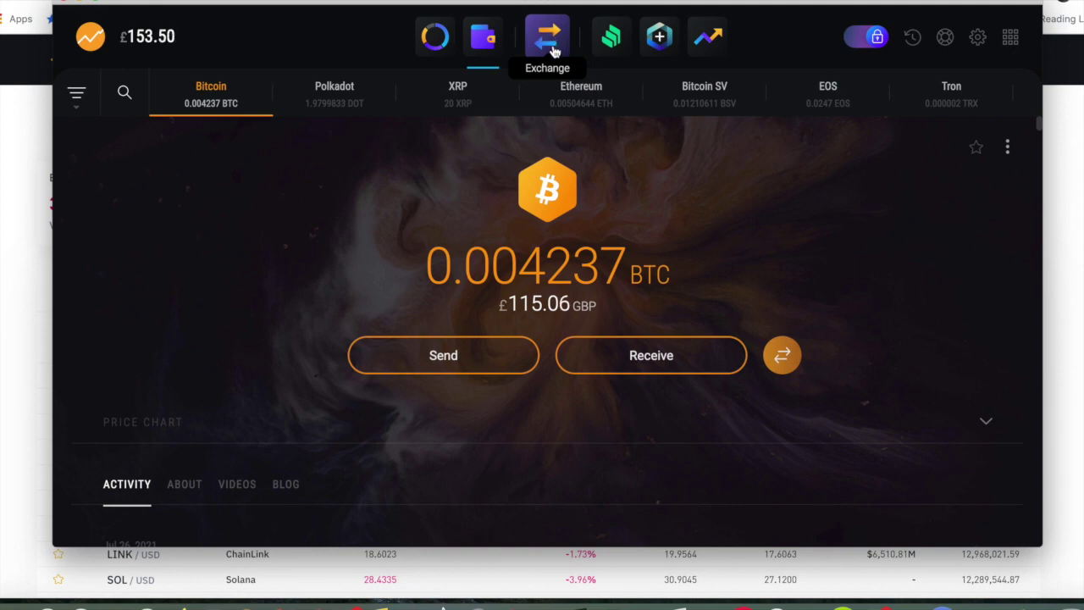
# - Set up a £100 BTC-to-TRX exchange, swapping 0.00368257 BTC for 2,262.52169 TRX
pyautogui.click(548, 51)
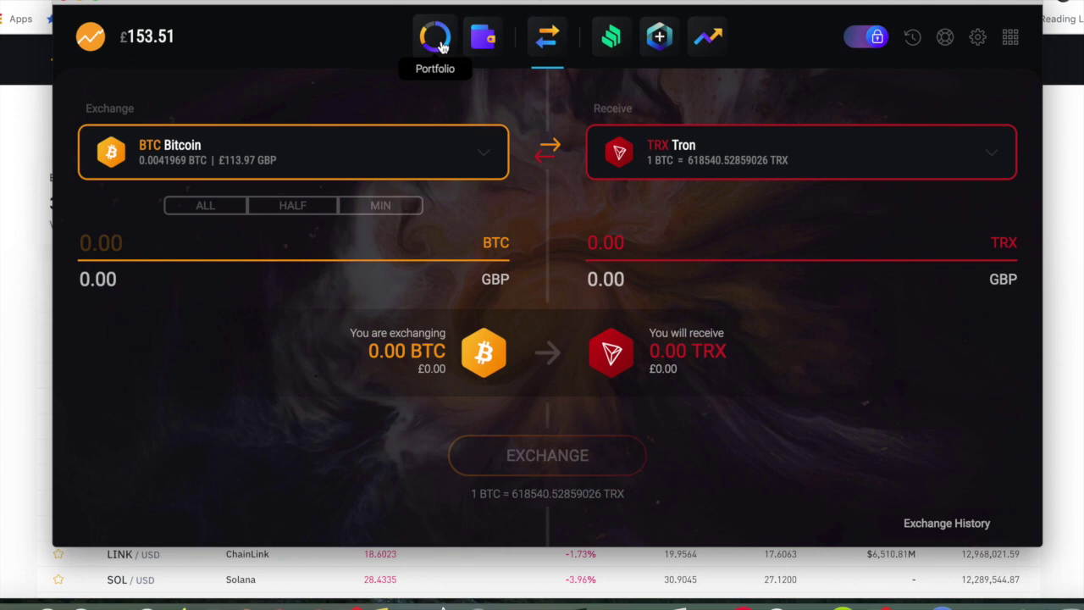
pyautogui.click(701, 161)
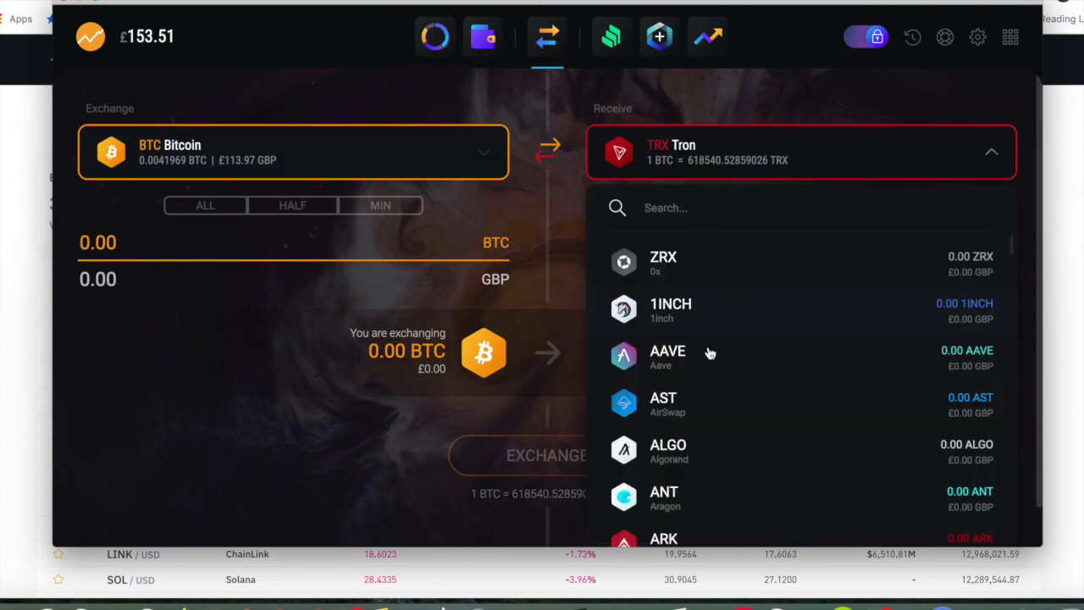
pyautogui.scroll(-1, 711, 354)
pyautogui.scroll(-13, 707, 367)
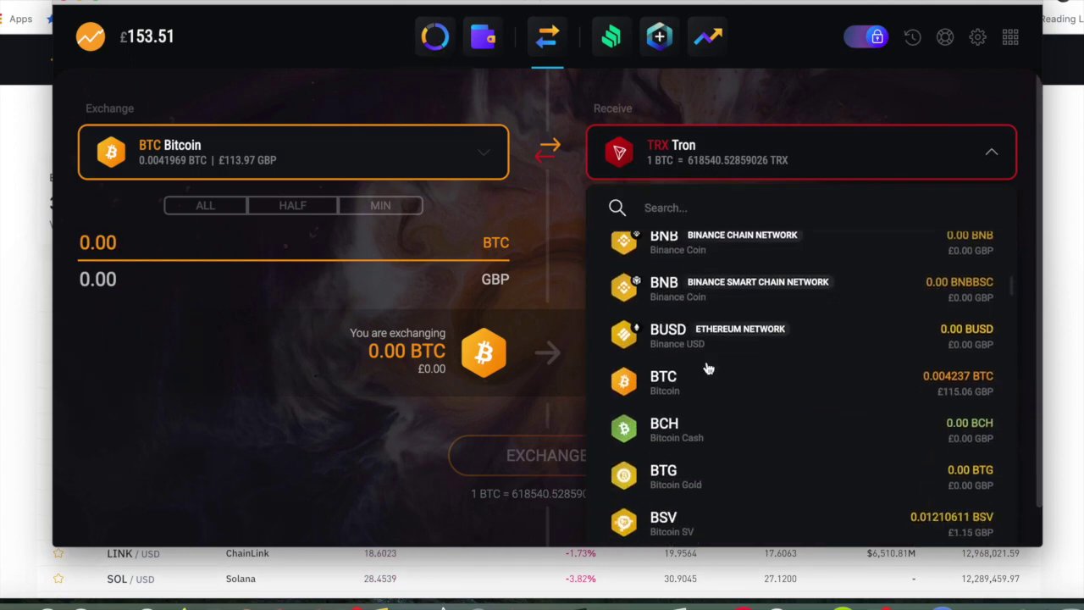
pyautogui.scroll(5, 708, 368)
pyautogui.click(682, 157)
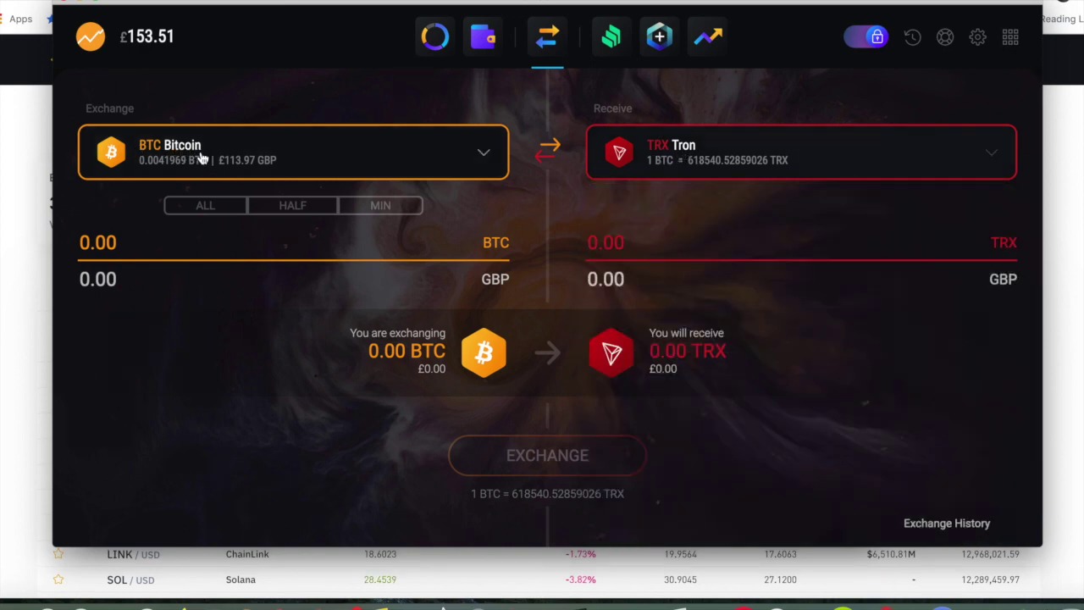
pyautogui.click(101, 279)
pyautogui.write('100')
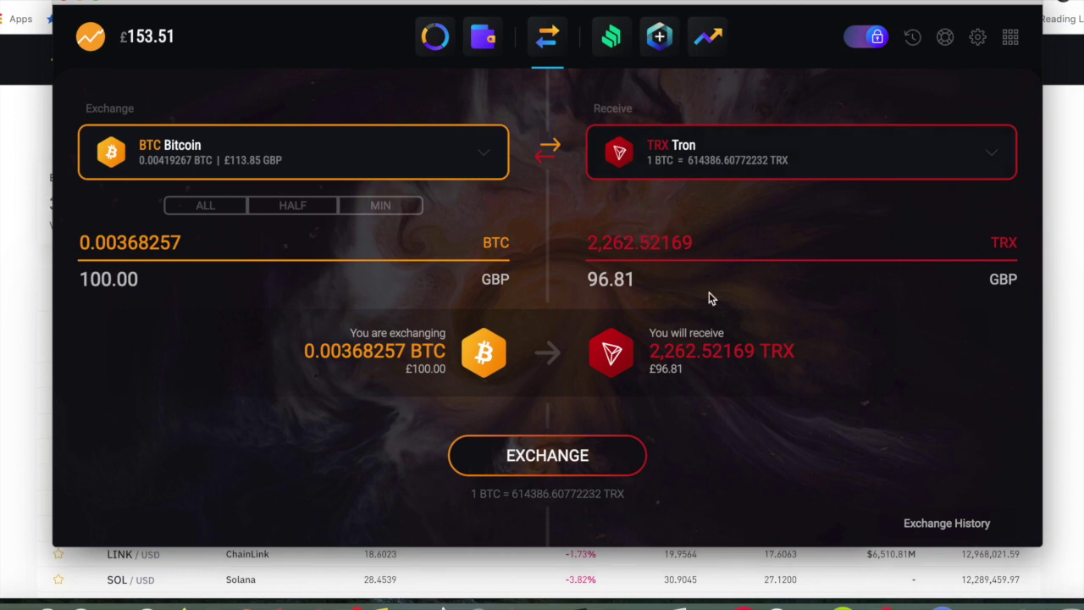
# - Open the Send form for the Tron wallet in Exodus
pyautogui.click(491, 42)
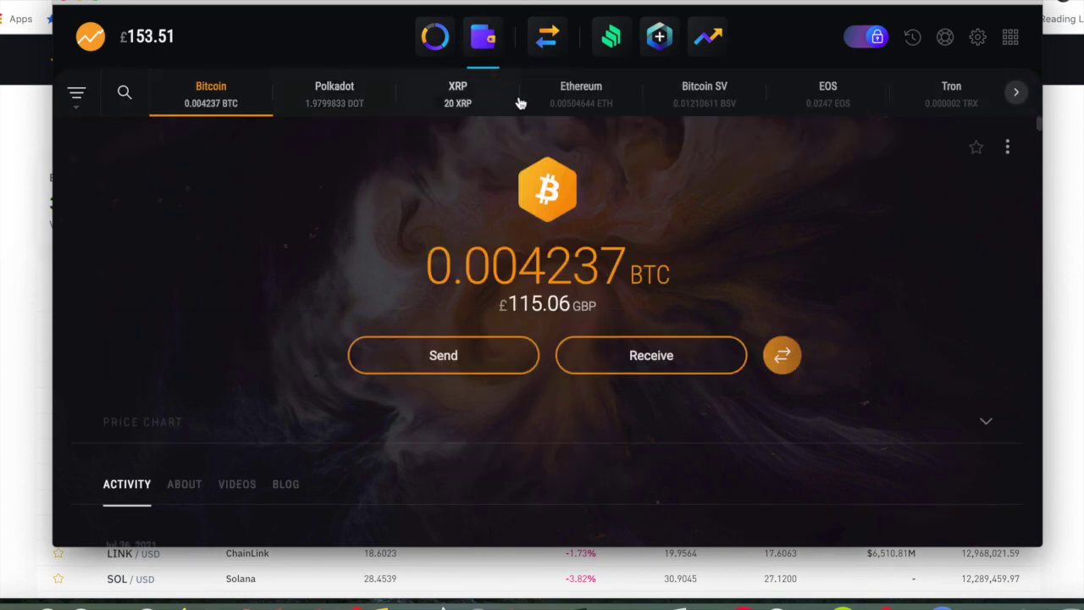
pyautogui.click(966, 101)
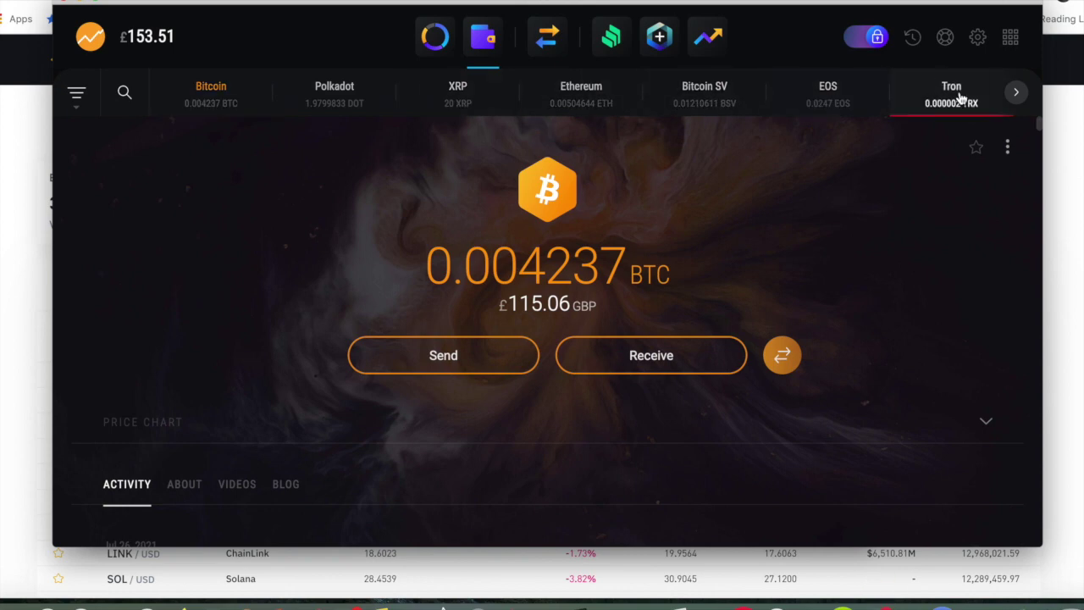
pyautogui.click(444, 361)
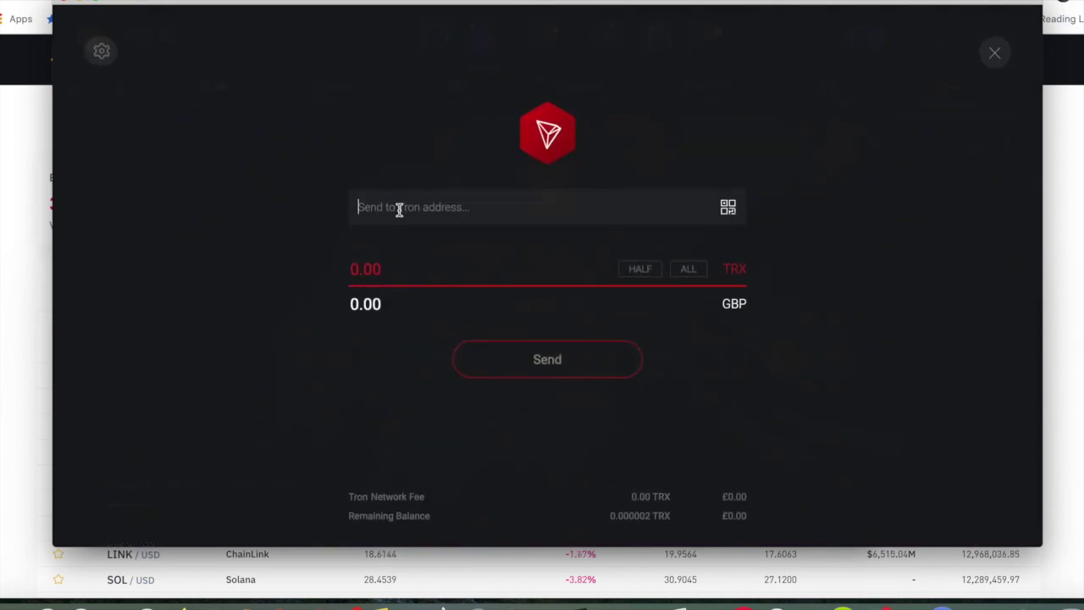
# - Move the Exodus window aside and bring the browser to the front
pyautogui.click(850, 7)
pyautogui.moveTo(829, 8); pyautogui.dragTo(887, 17)
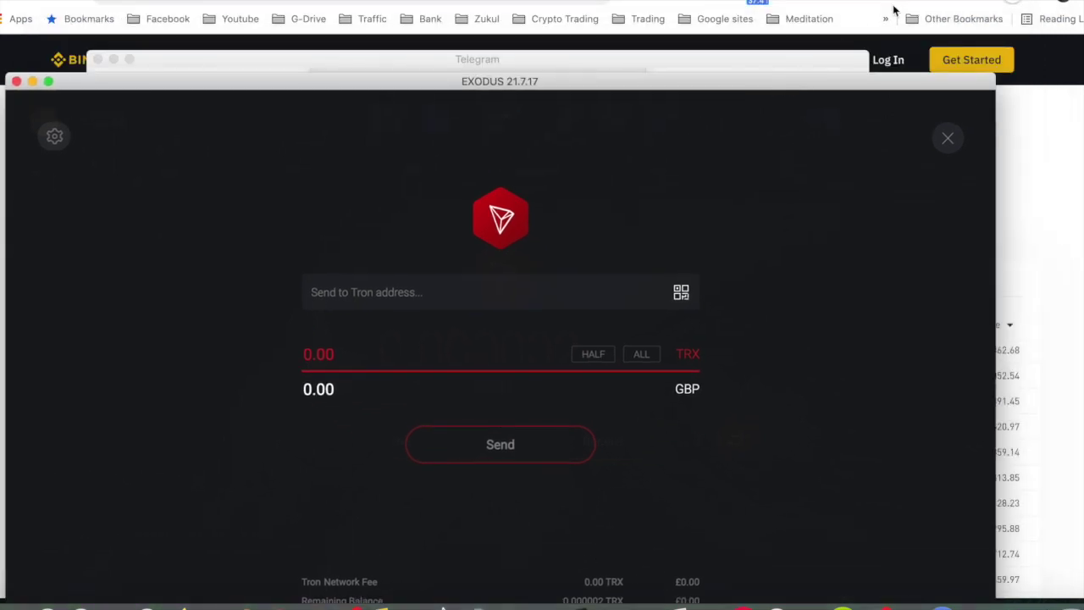
pyautogui.click(958, 6)
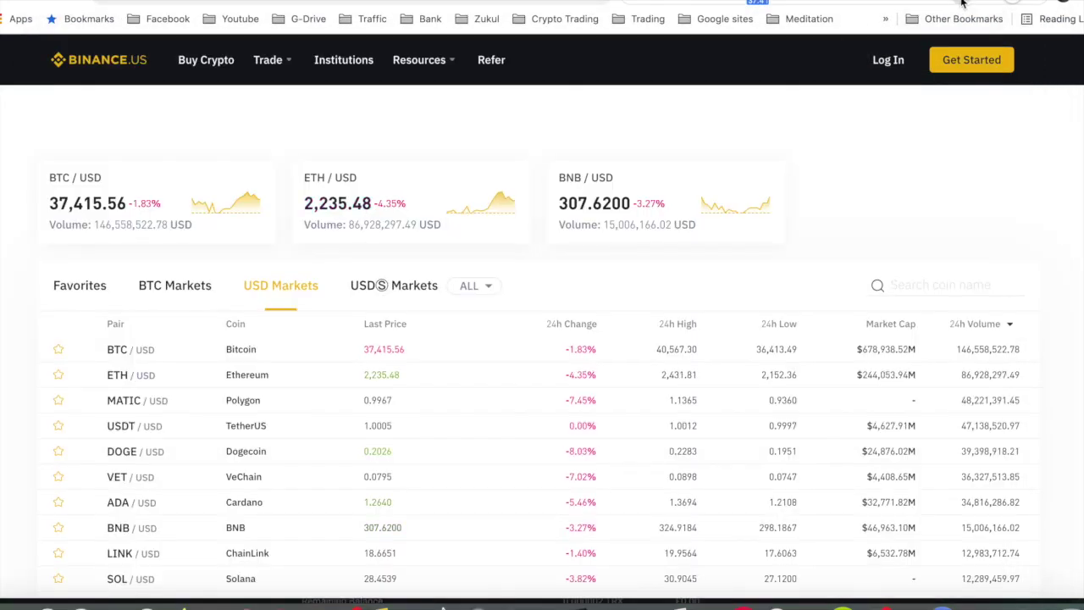
# - Copy the TronLink account's TRX address, then focus Exodus's recipient address field
pyautogui.click(961, 4)
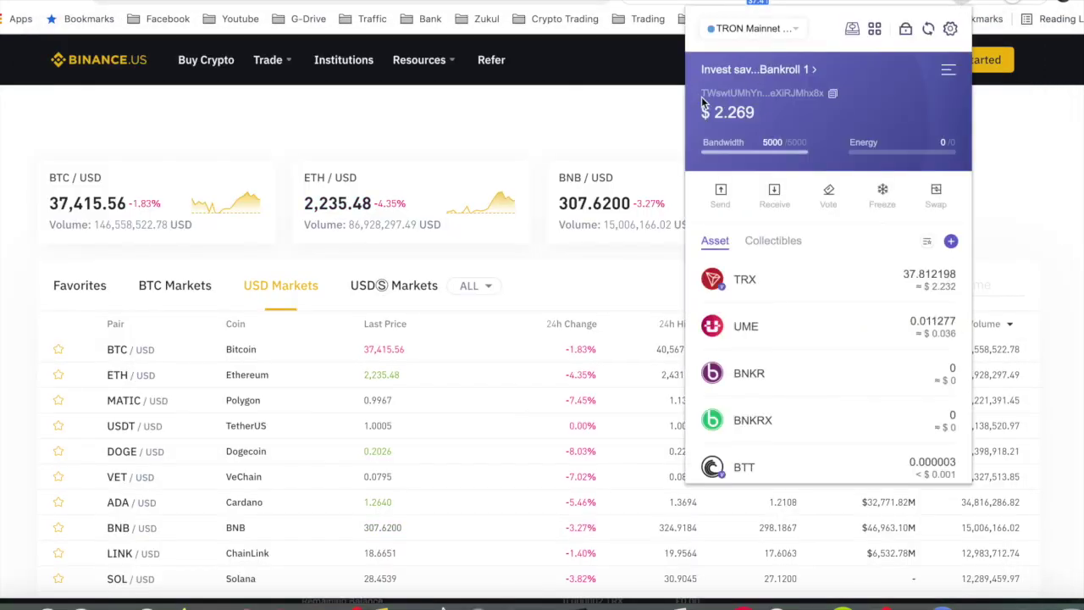
pyautogui.click(833, 97)
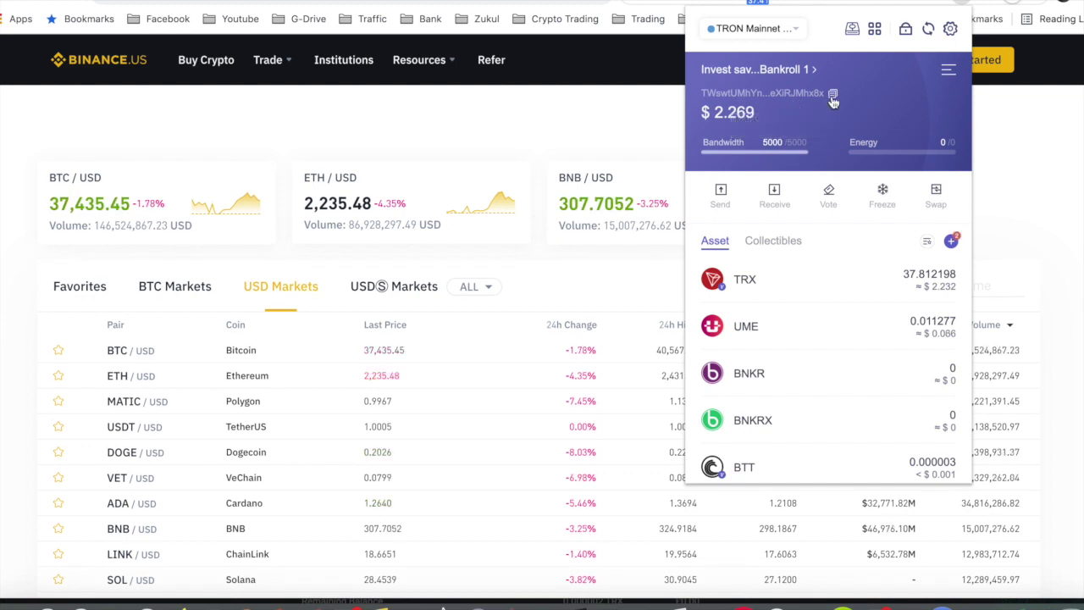
pyautogui.click(616, 604)
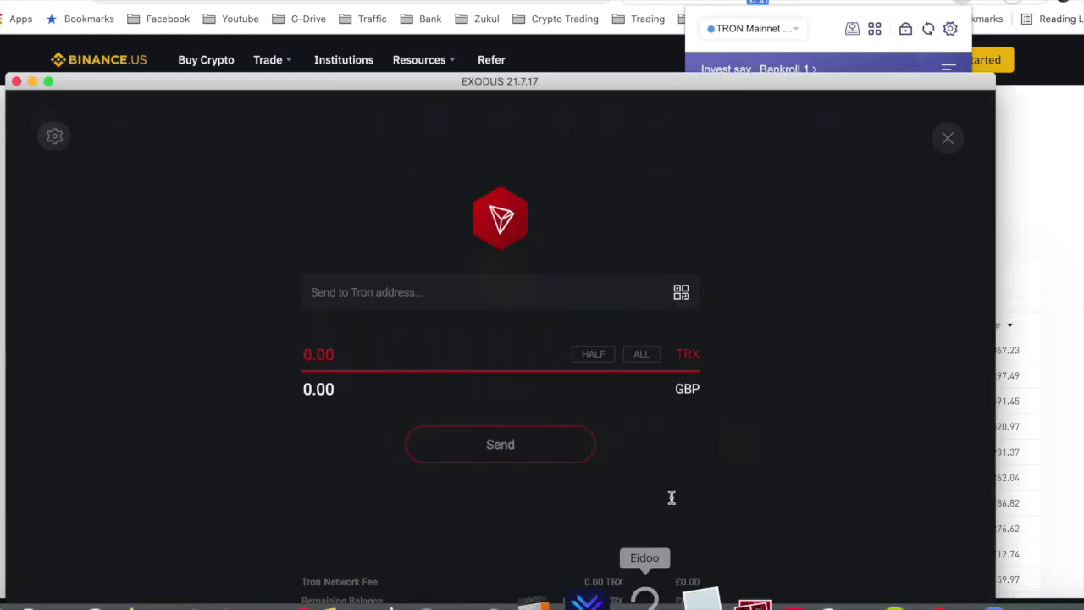
pyautogui.click(457, 300)
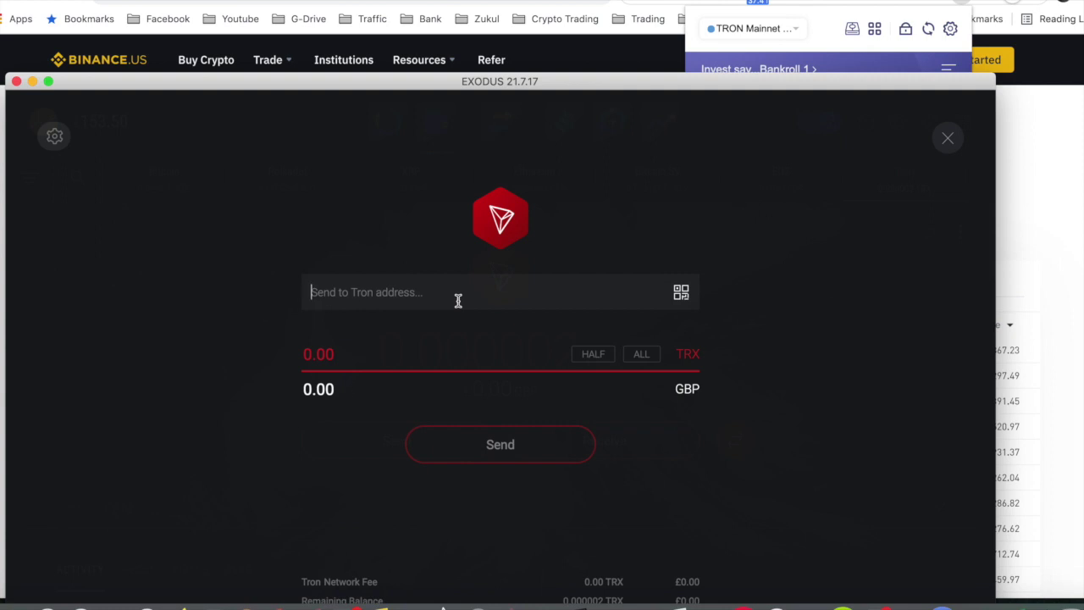
# - Paste the TronLink address as recipient, clear the GBP amount, and nudge the window up
pyautogui.press('super+v')
pyautogui.doubleClick(345, 389)
pyautogui.press('BackSpace')
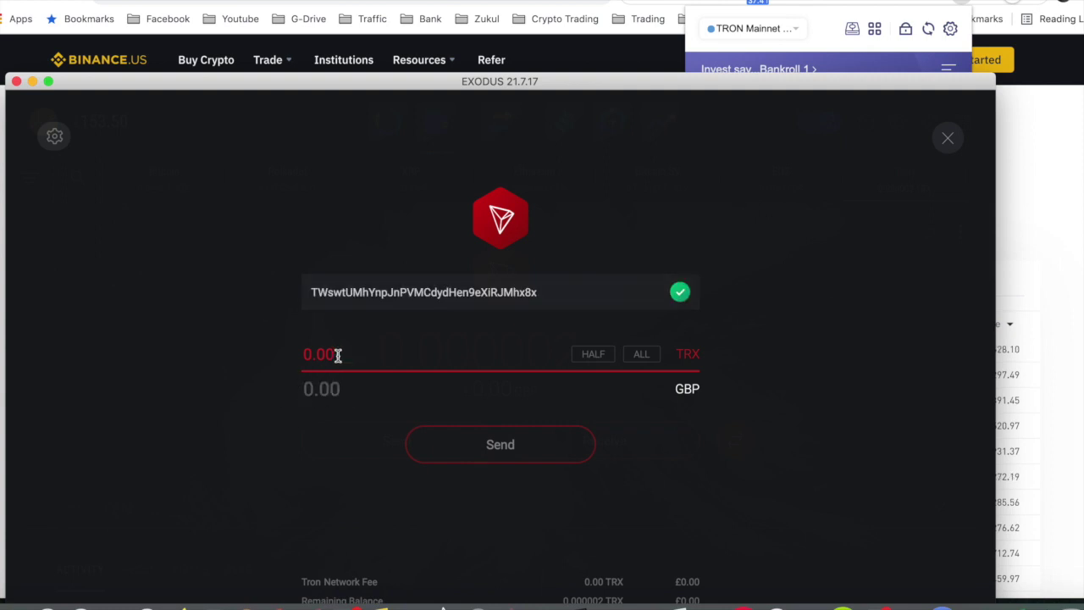
pyautogui.click(268, 353)
pyautogui.click(229, 387)
pyautogui.click(313, 389)
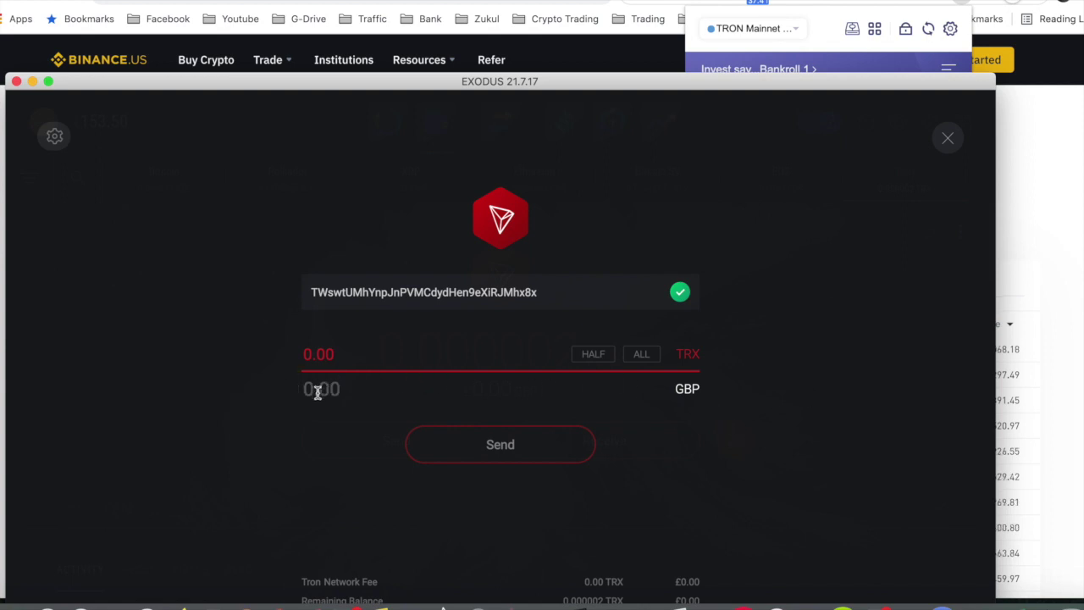
pyautogui.moveTo(426, 136); pyautogui.dragTo(426, 105)
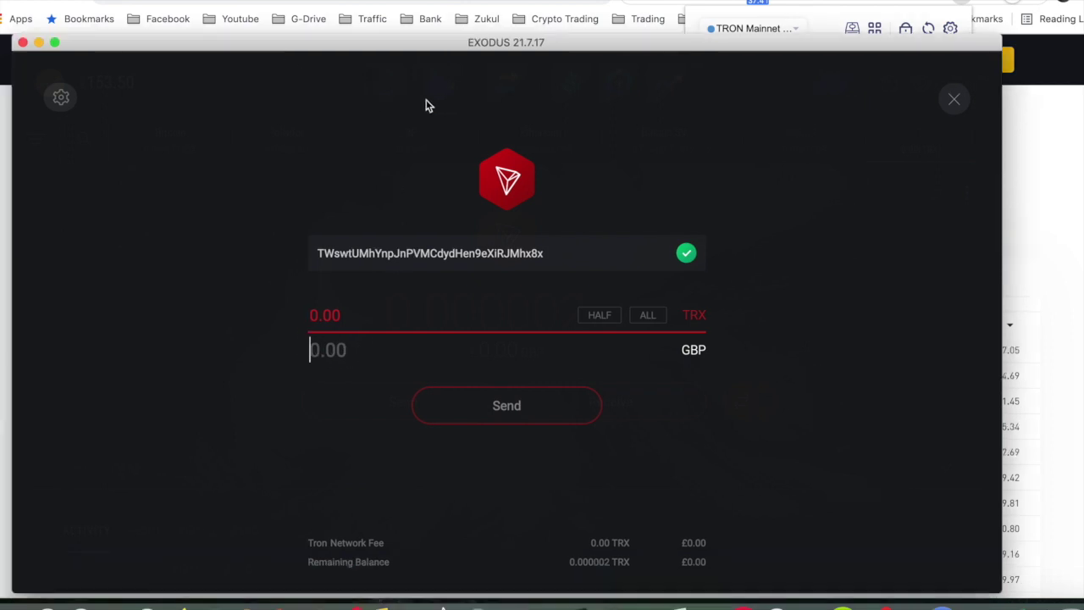